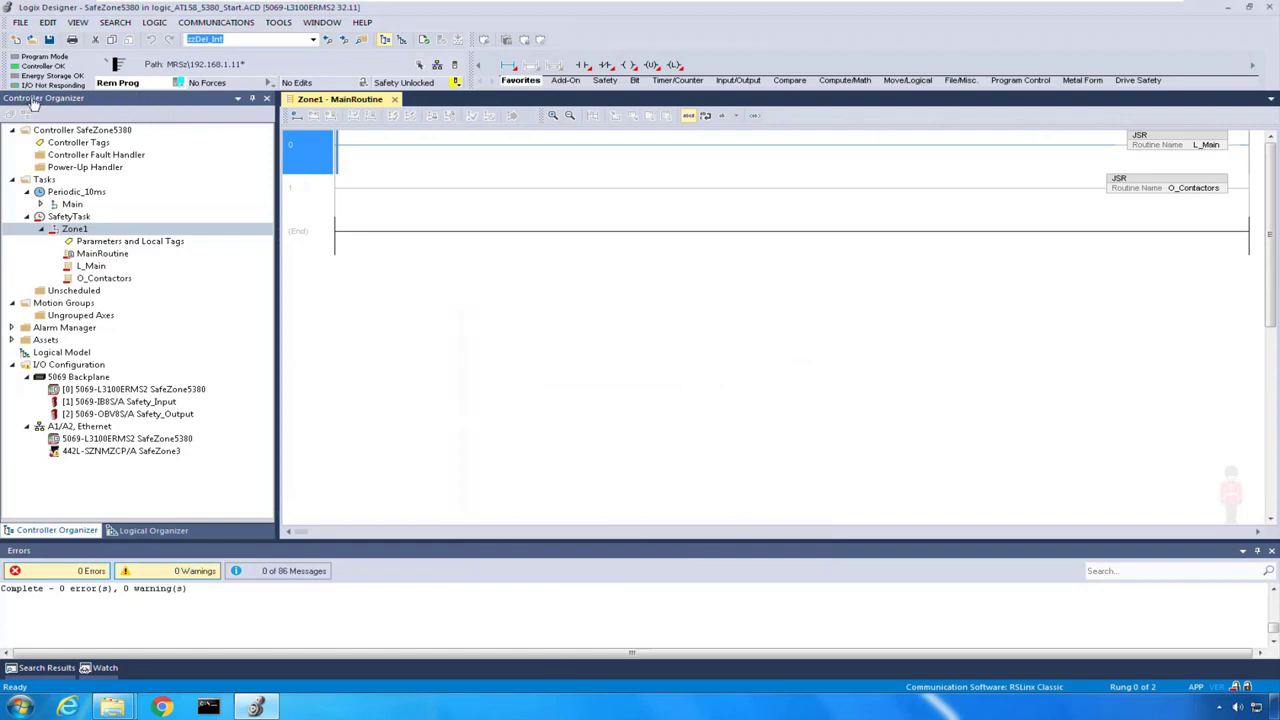
# Change the controller mode from Remote Program to Remote Run and confirm the change.
pyautogui.click(180, 84)
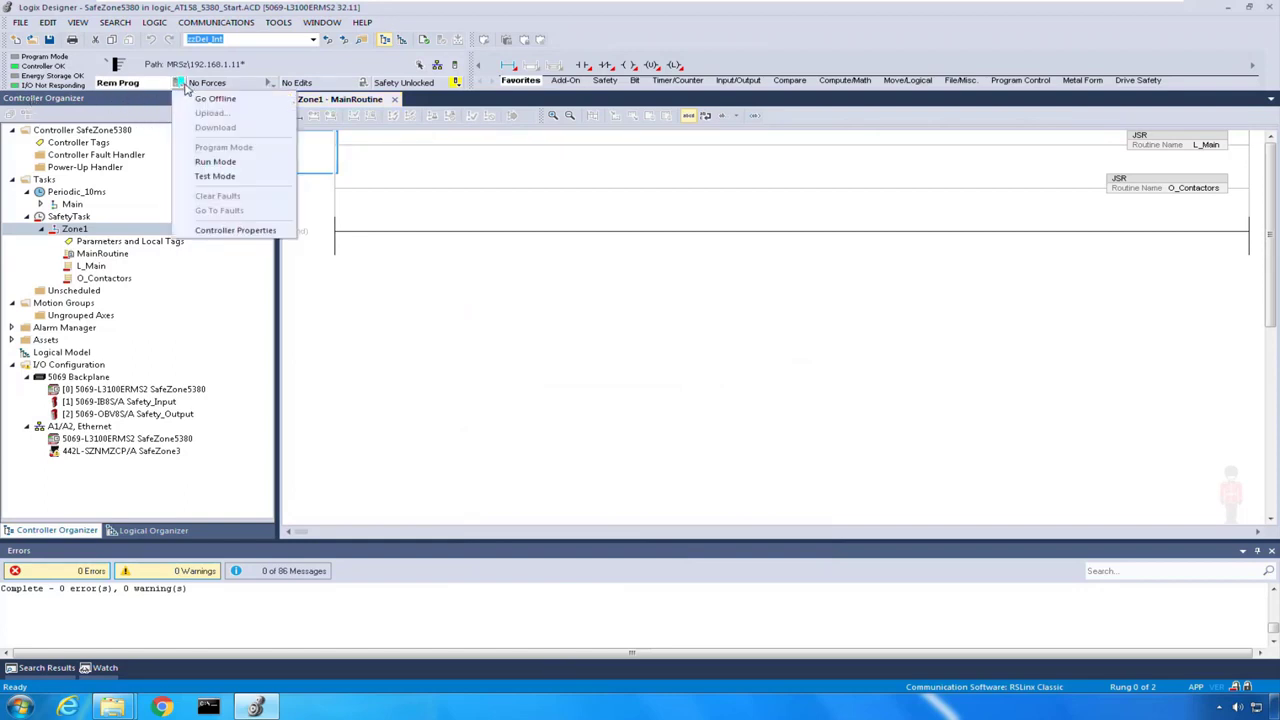
pyautogui.click(218, 162)
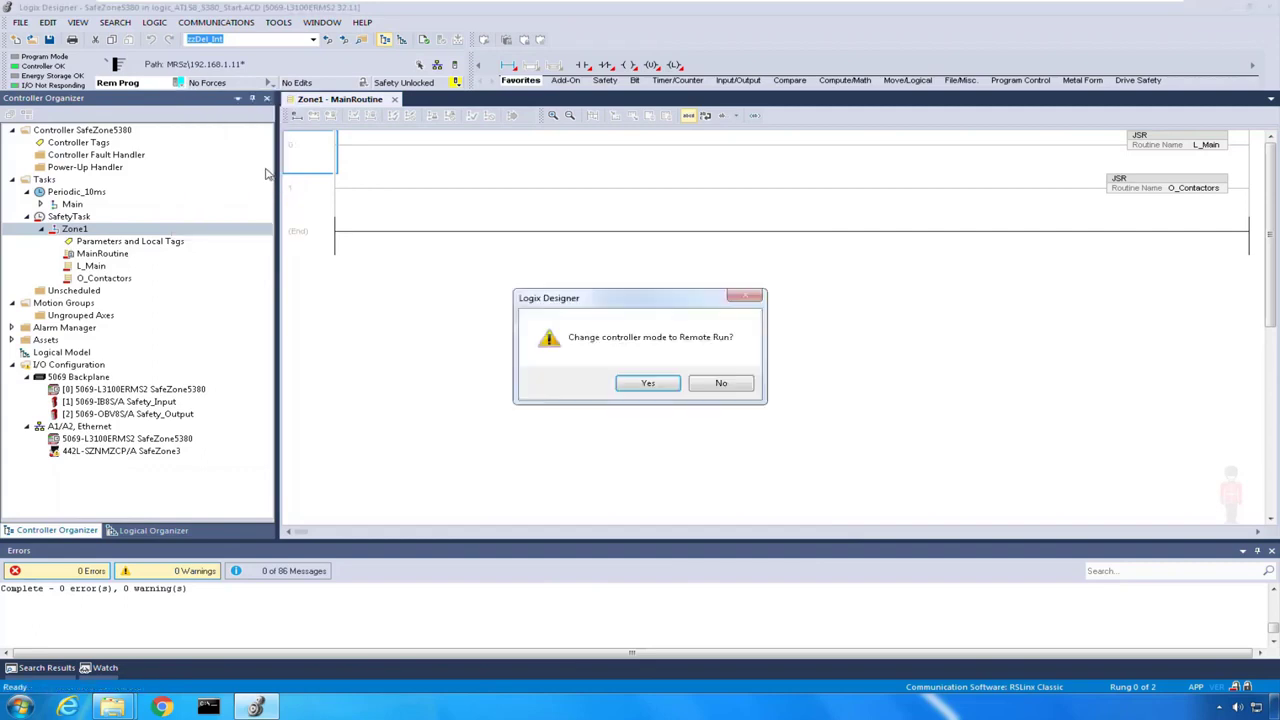
pyautogui.click(648, 384)
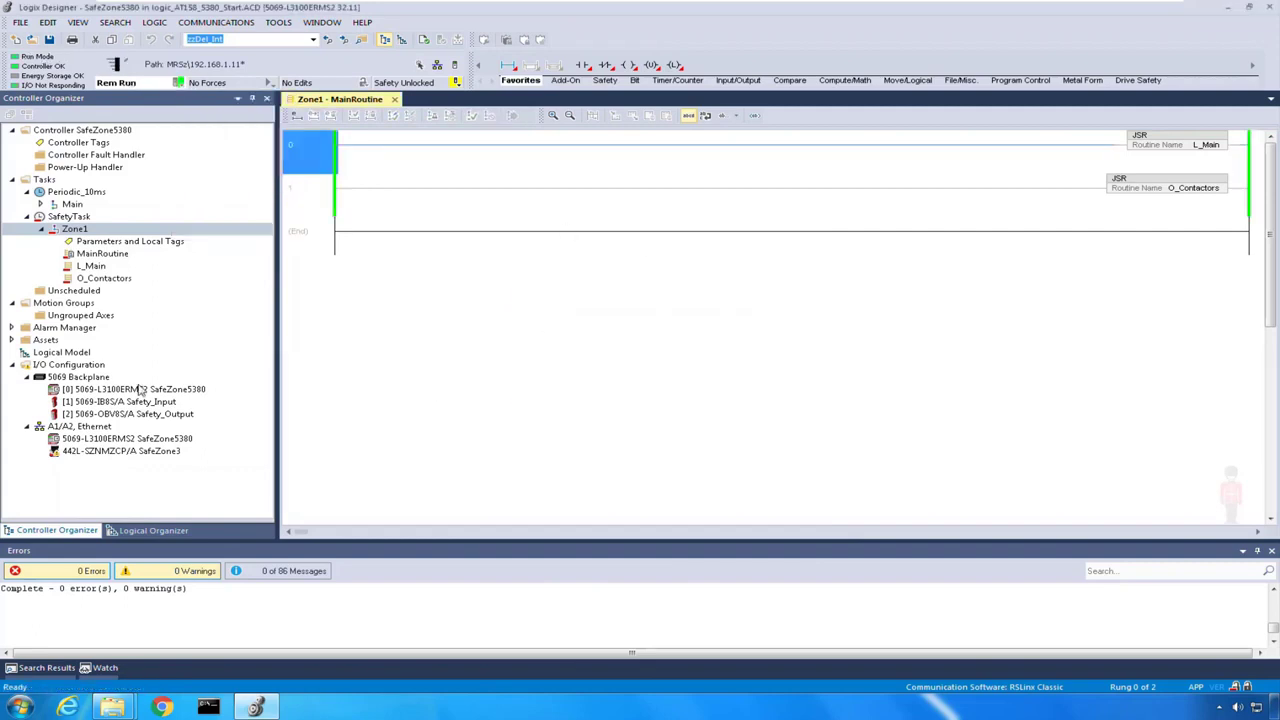
# Open the module properties of the SafeZone3 scanner and examine its module fault under the connection settings.
pyautogui.click(90, 451)
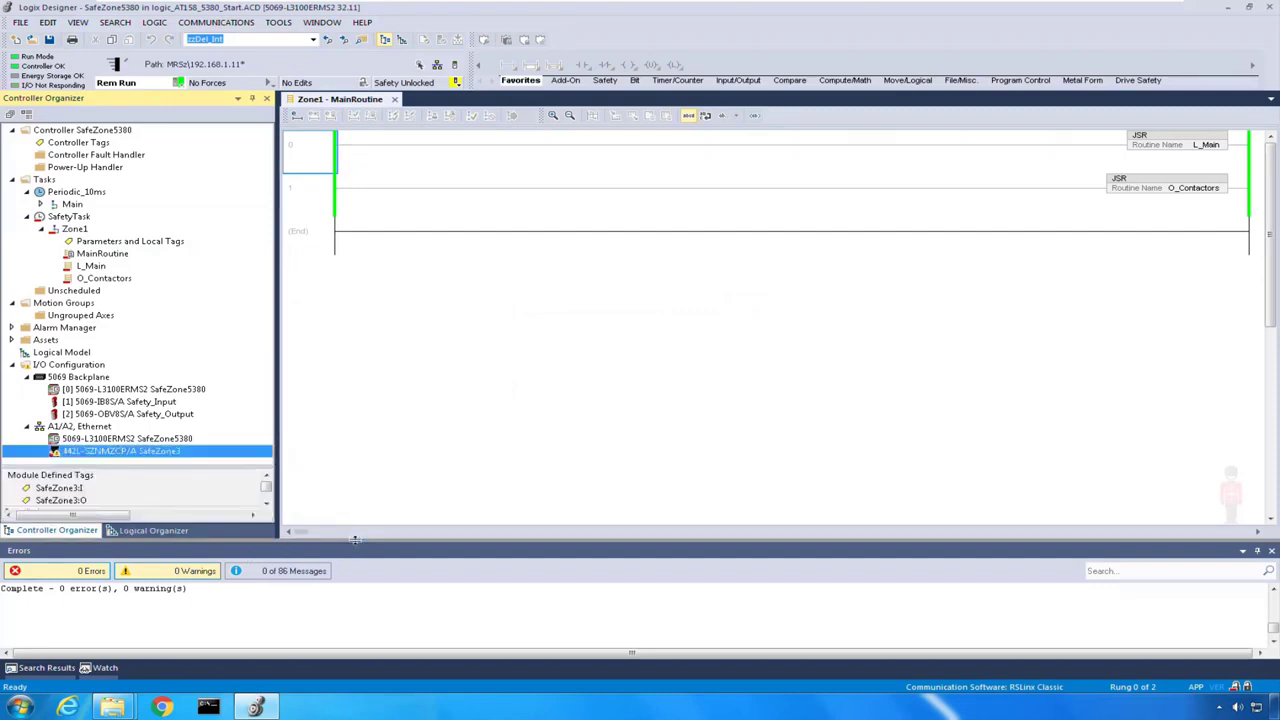
pyautogui.moveTo(354, 541); pyautogui.dragTo(354, 613)
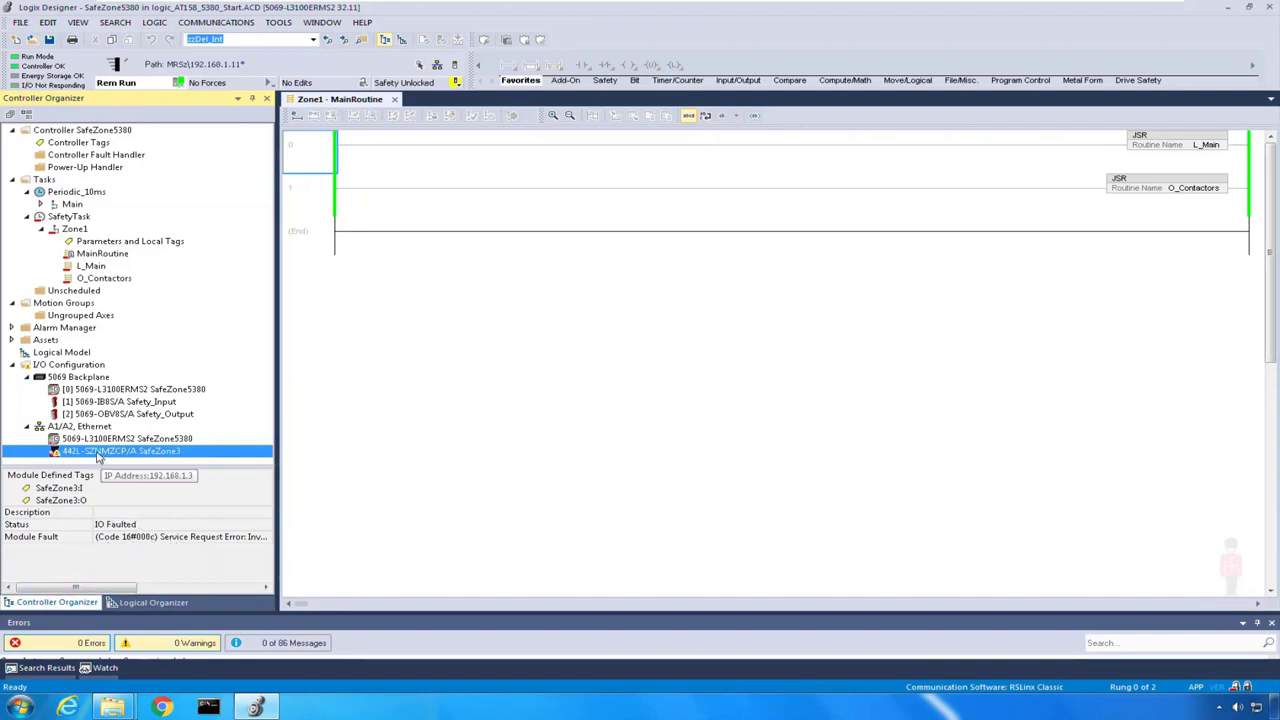
pyautogui.doubleClick(96, 453)
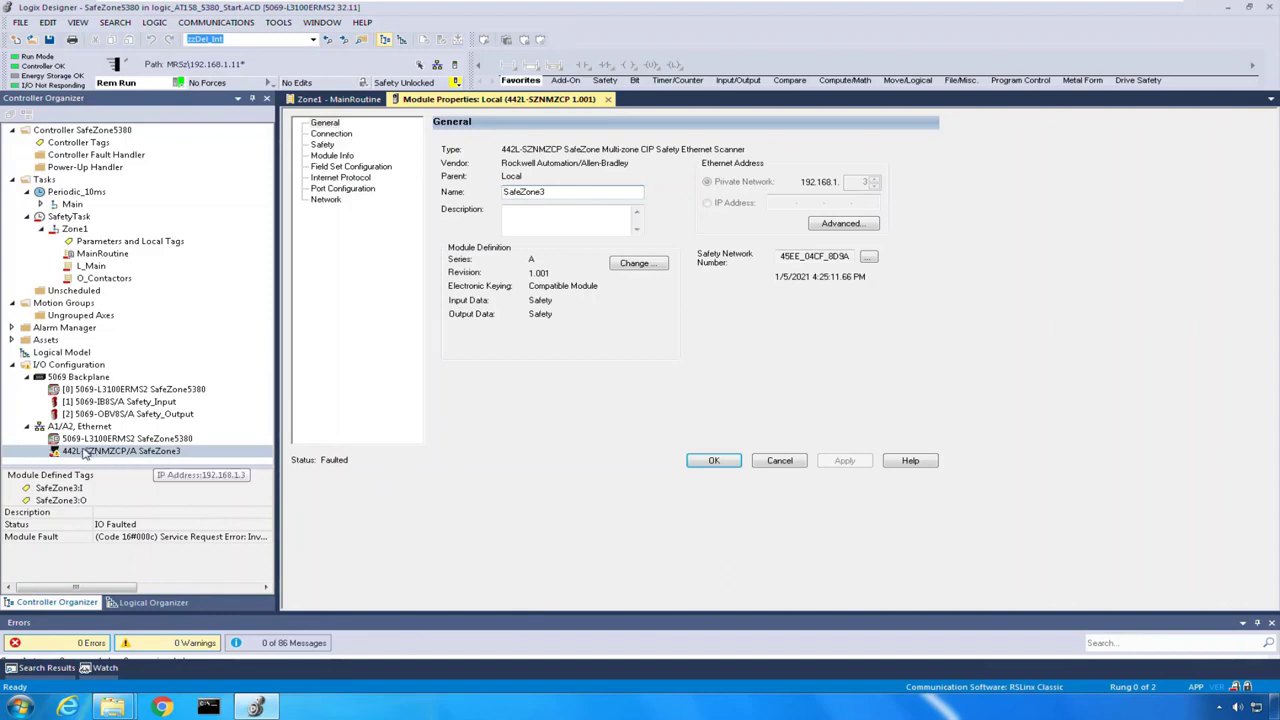
pyautogui.click(330, 134)
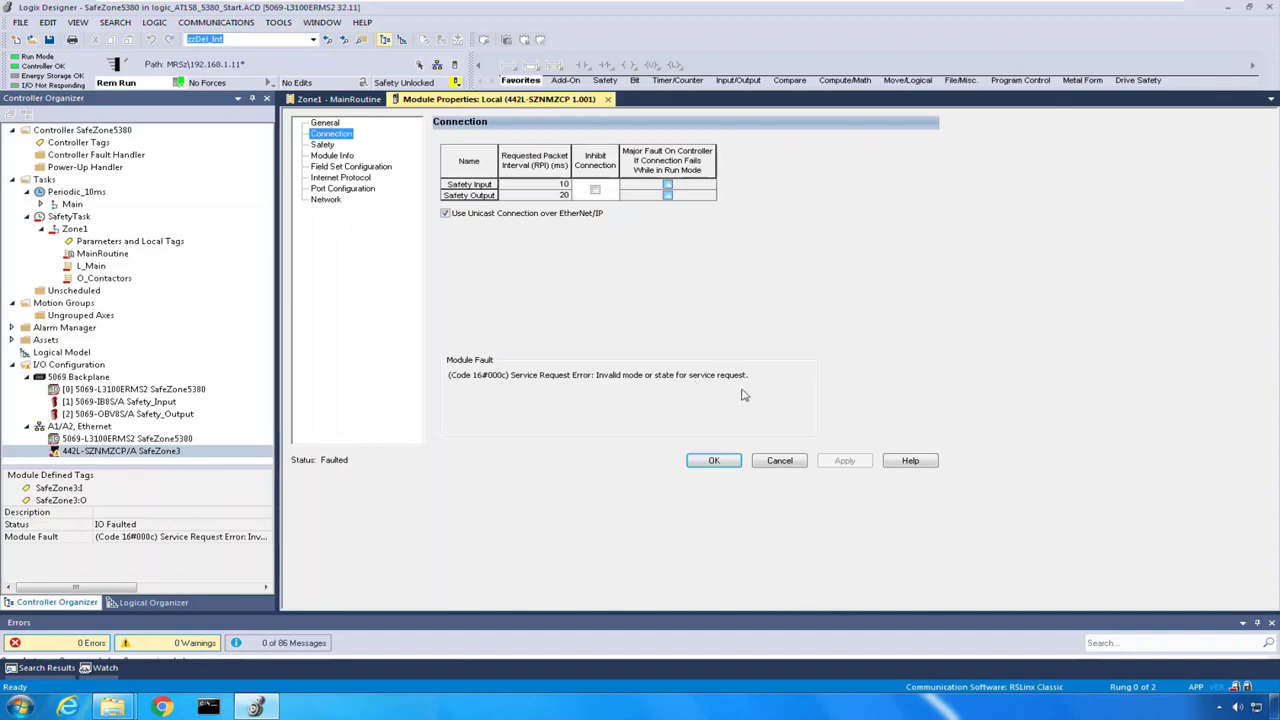
# Launch the Field Set Configurator for the SafeZone3 scanner and continue with the current configuration.
pyautogui.click(344, 167)
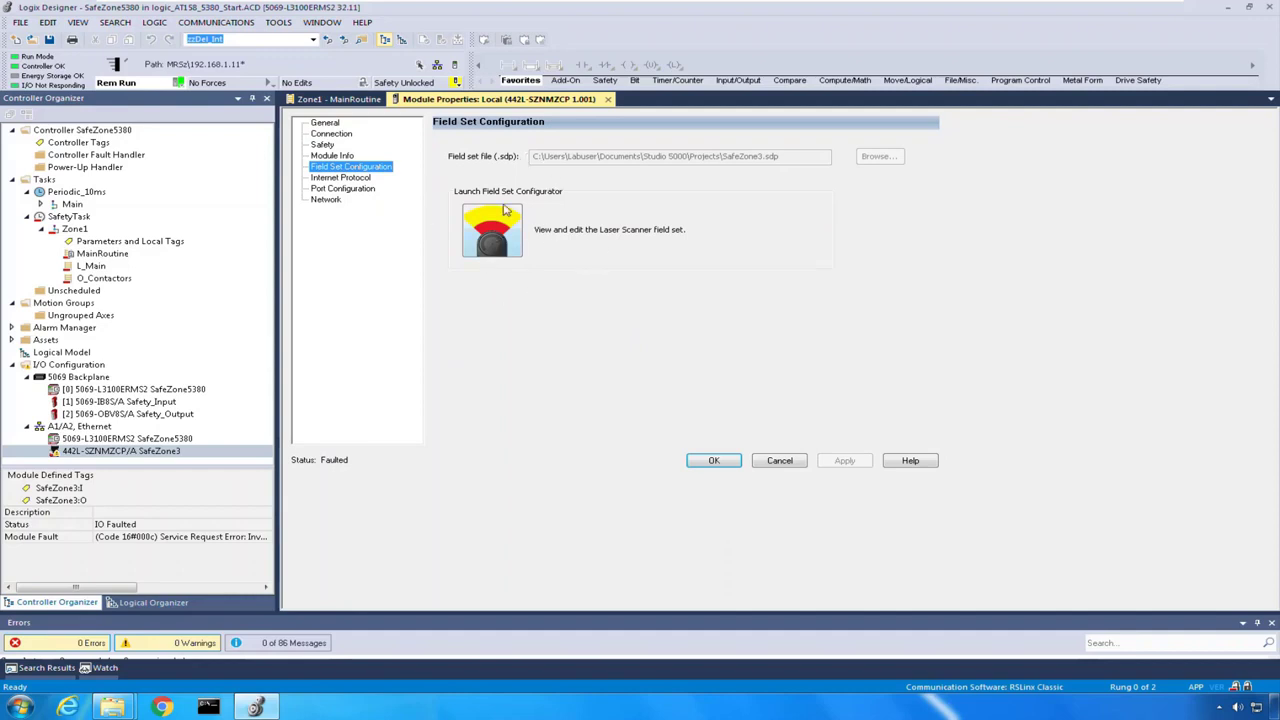
pyautogui.click(485, 246)
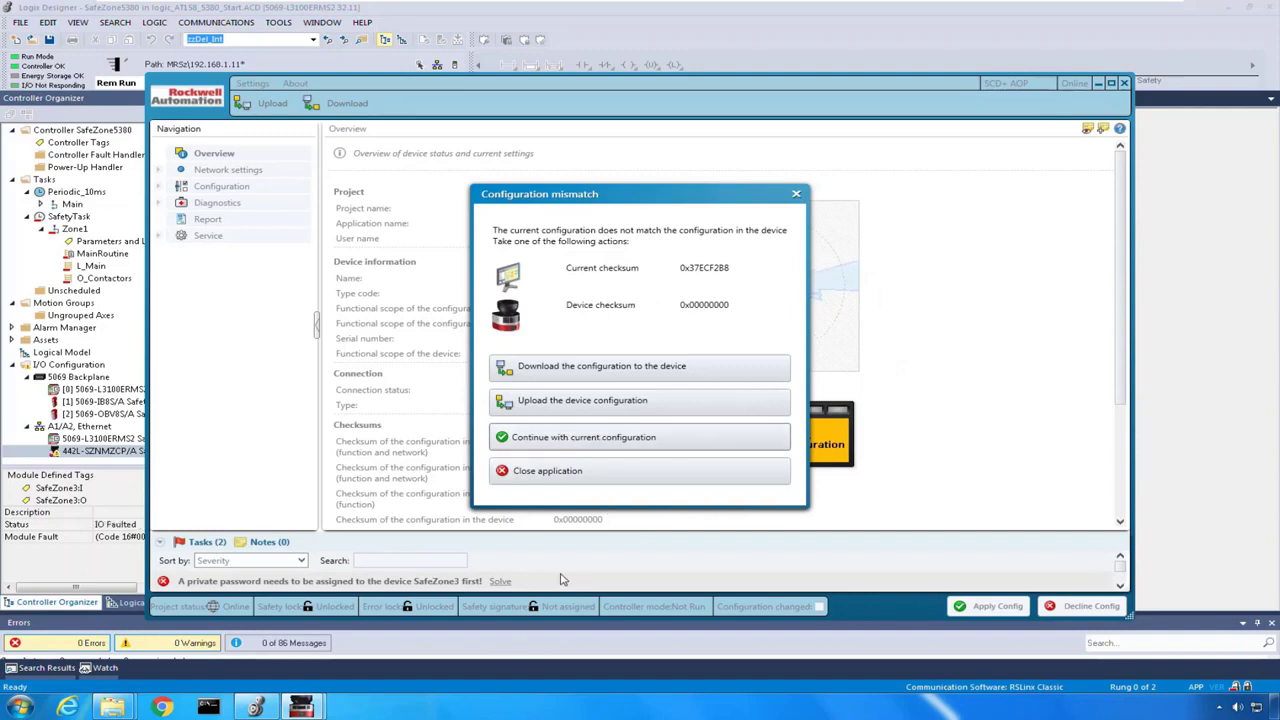
pyautogui.click(612, 446)
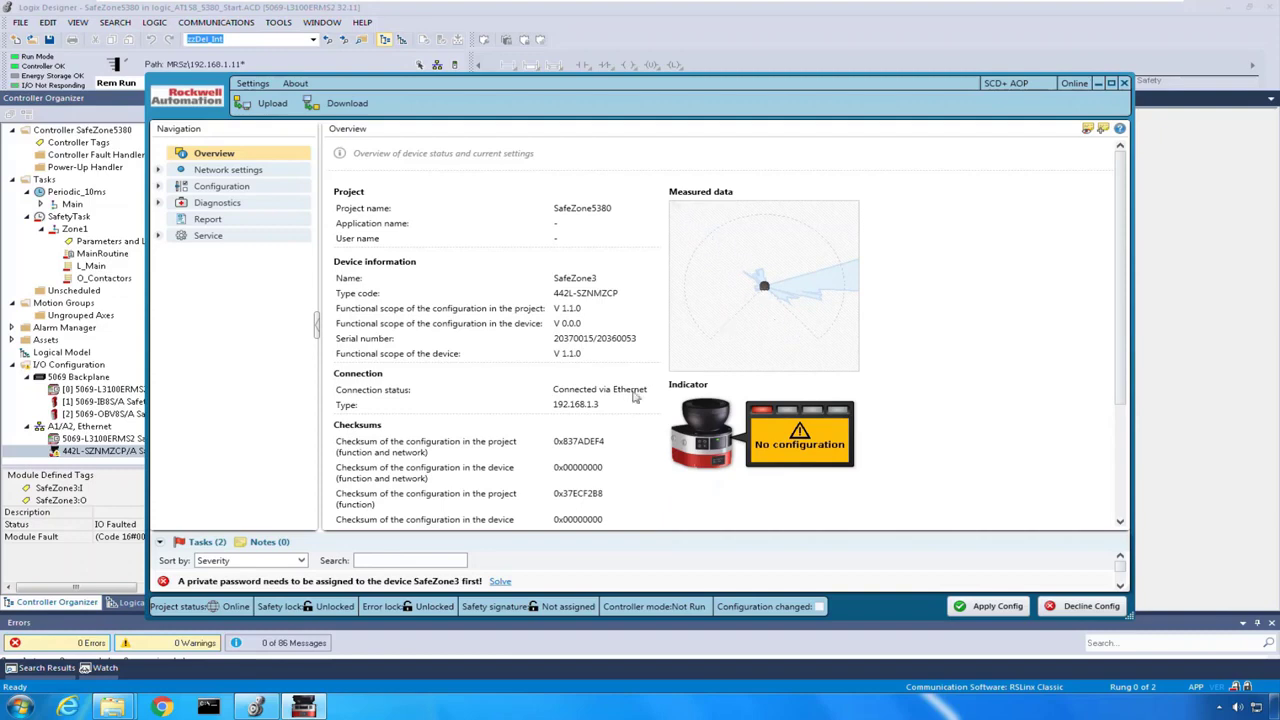
# Enter and confirm a new password for the scanner's Administrator role and send it to the device.
pyautogui.moveTo(304, 706)
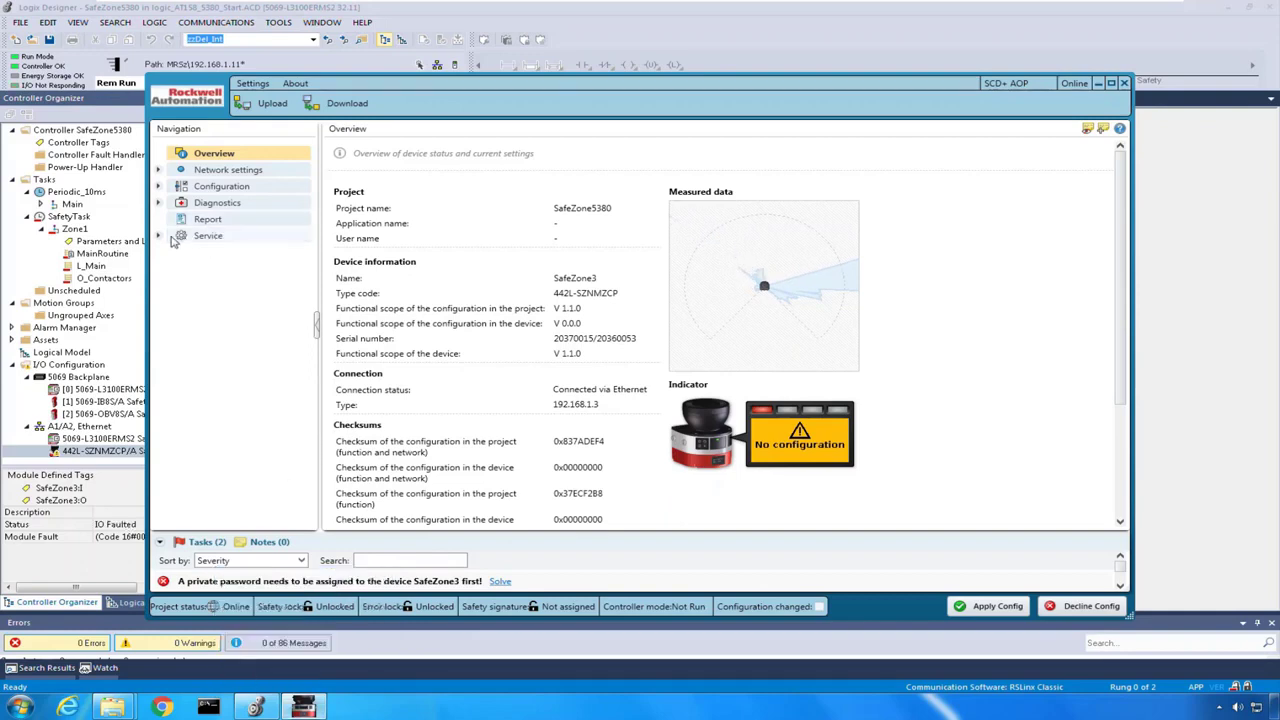
pyautogui.click(160, 236)
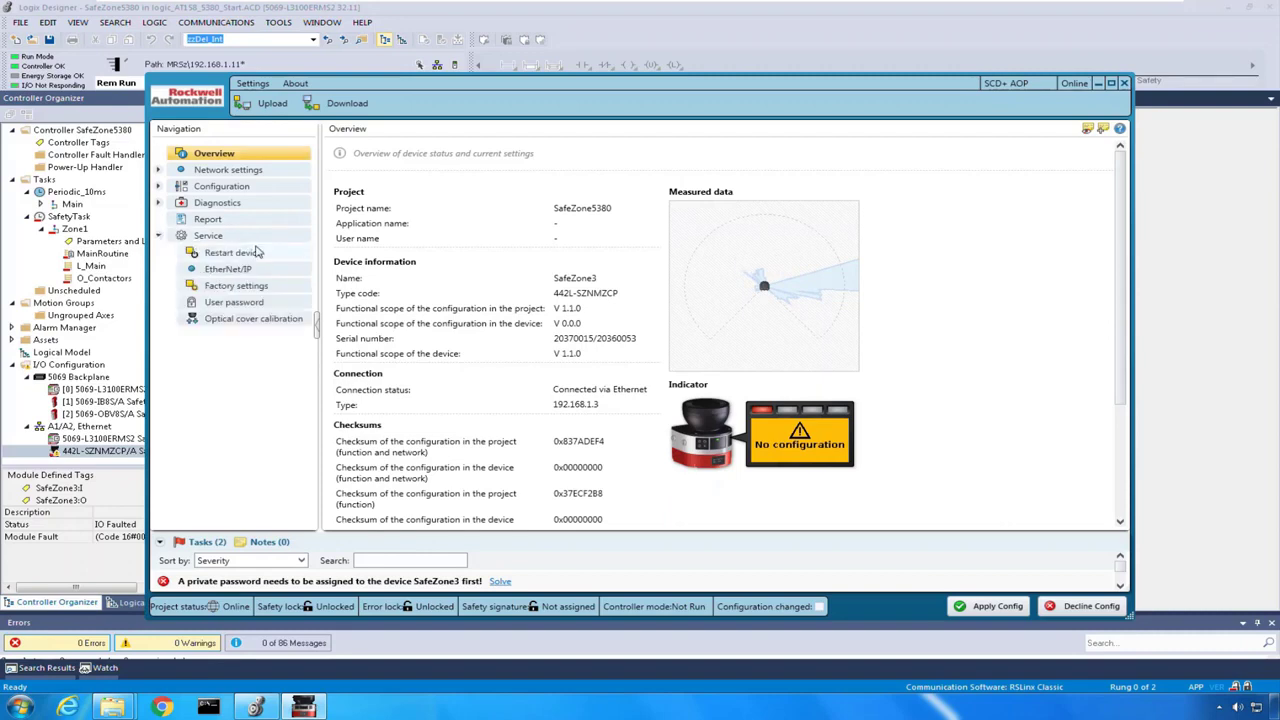
pyautogui.click(250, 303)
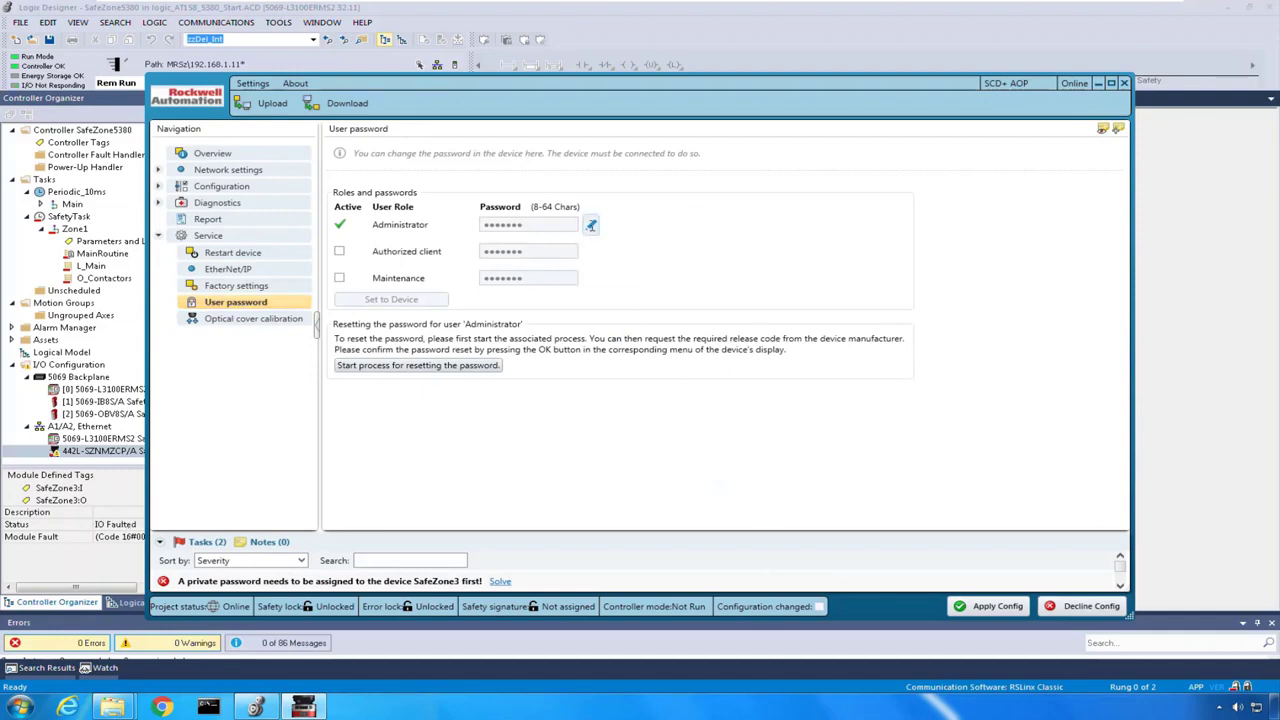
pyautogui.click(591, 226)
pyautogui.click(520, 224)
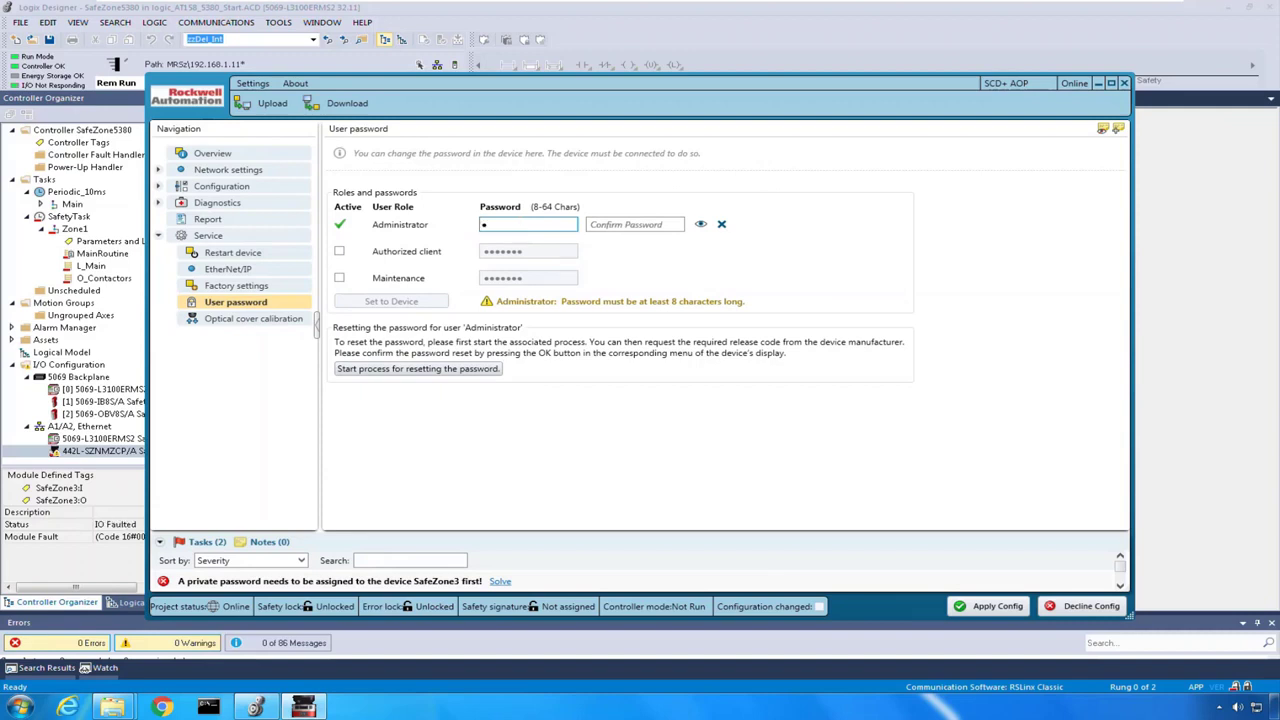
pyautogui.write('••••••••')
pyautogui.click(656, 224)
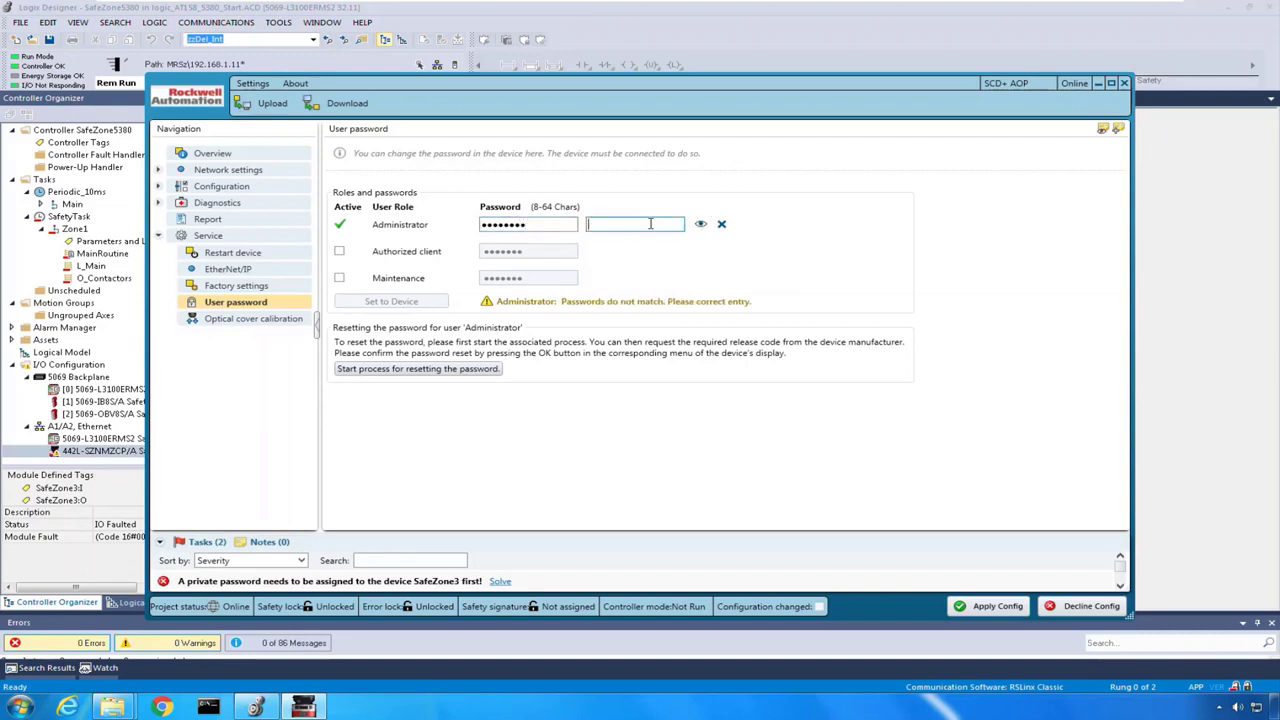
pyautogui.write('••••••••')
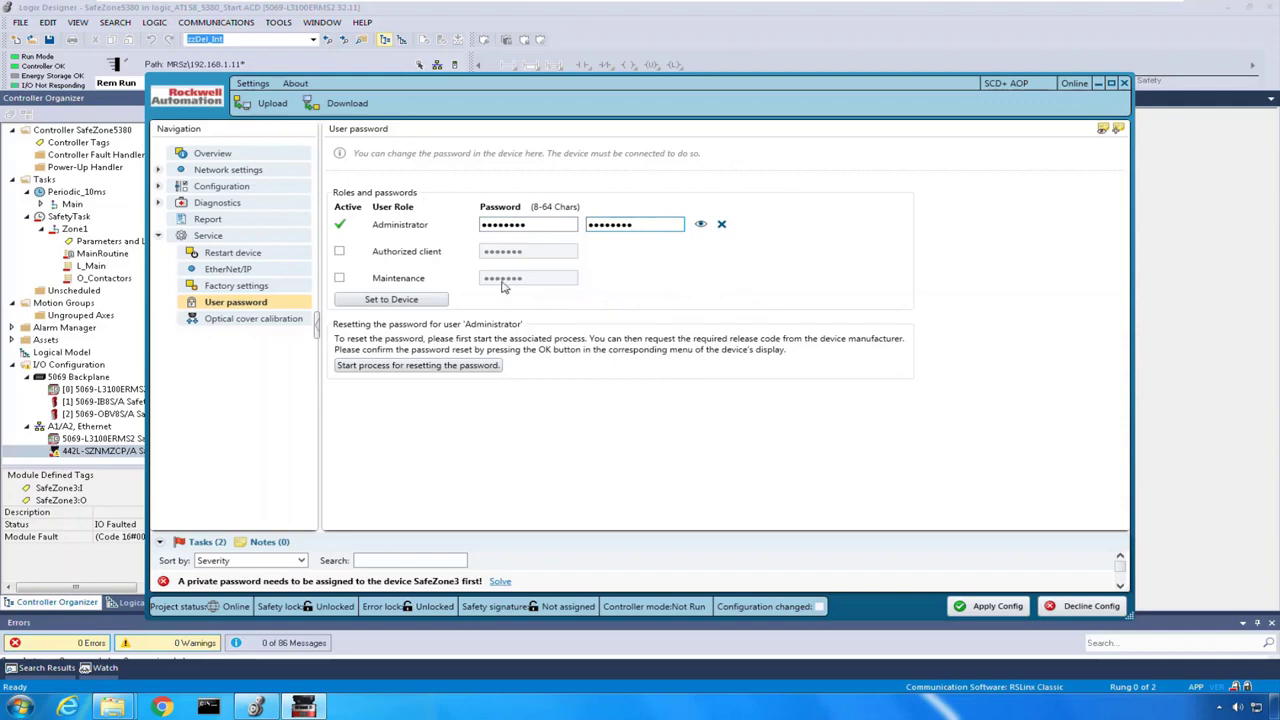
pyautogui.click(385, 300)
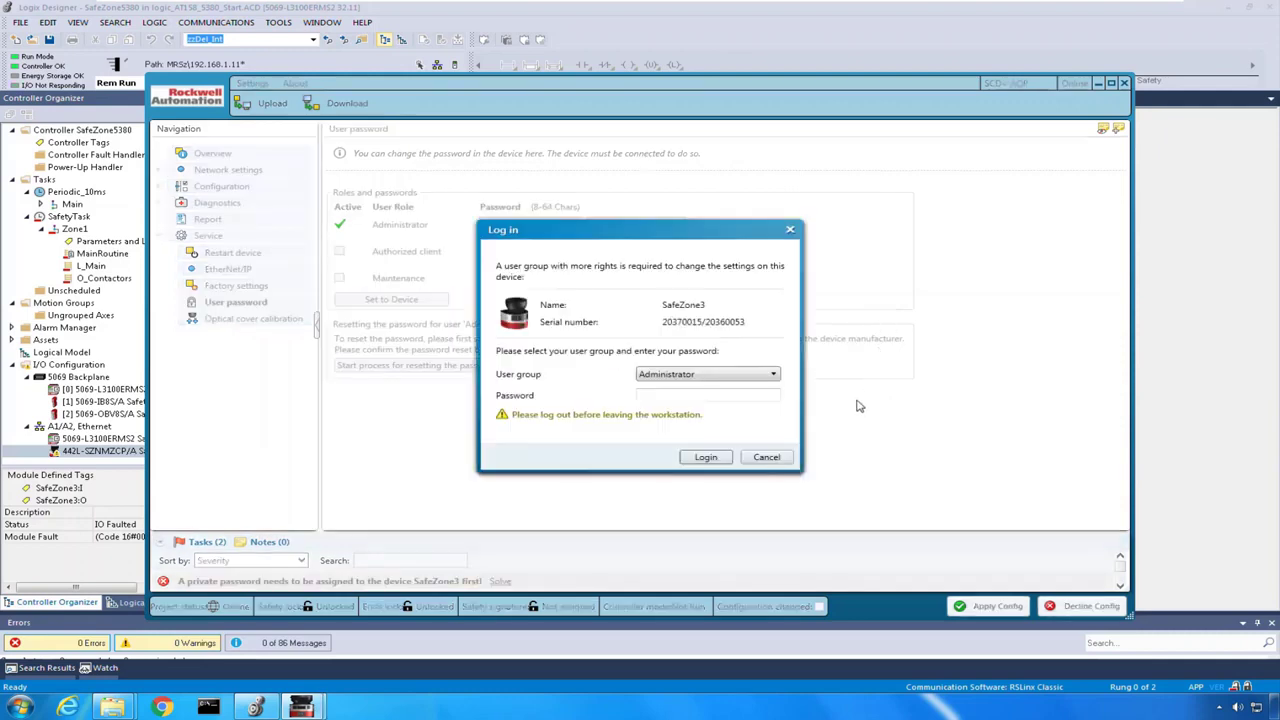
# Log in to SafeZone3 as Administrator with the account password and acknowledge the password change.
pyautogui.moveTo(256, 710)
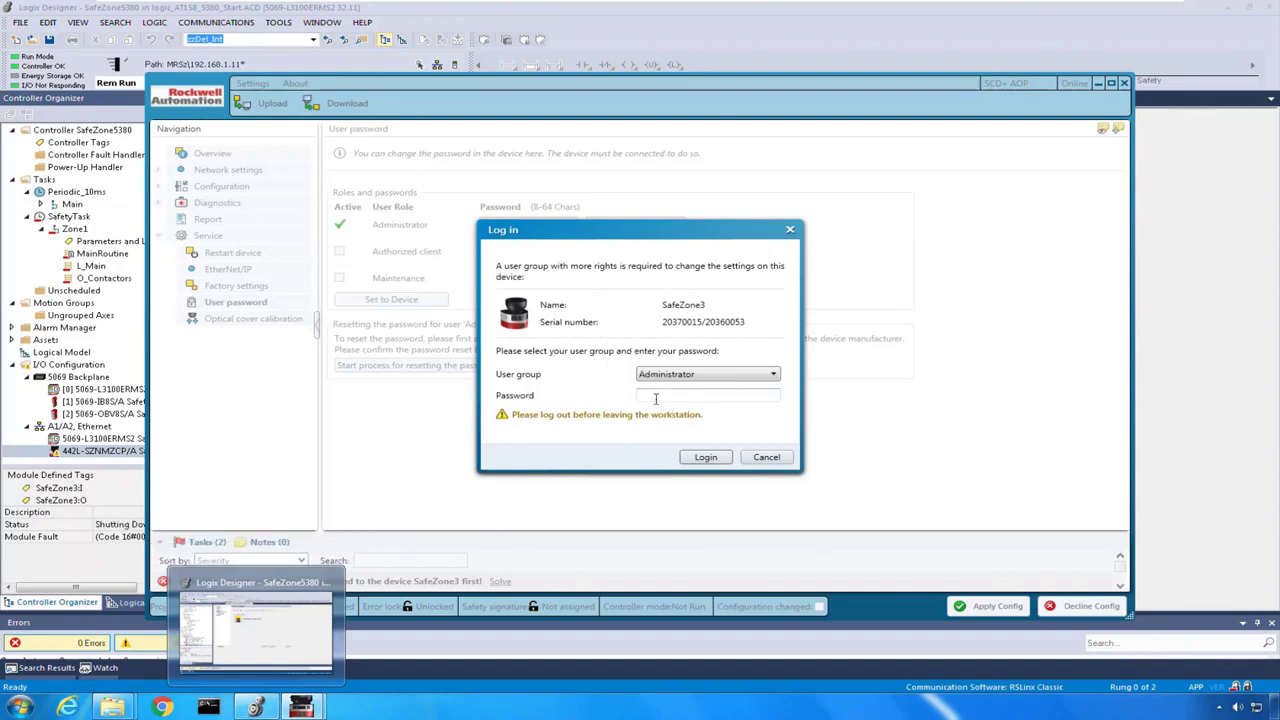
pyautogui.click(657, 396)
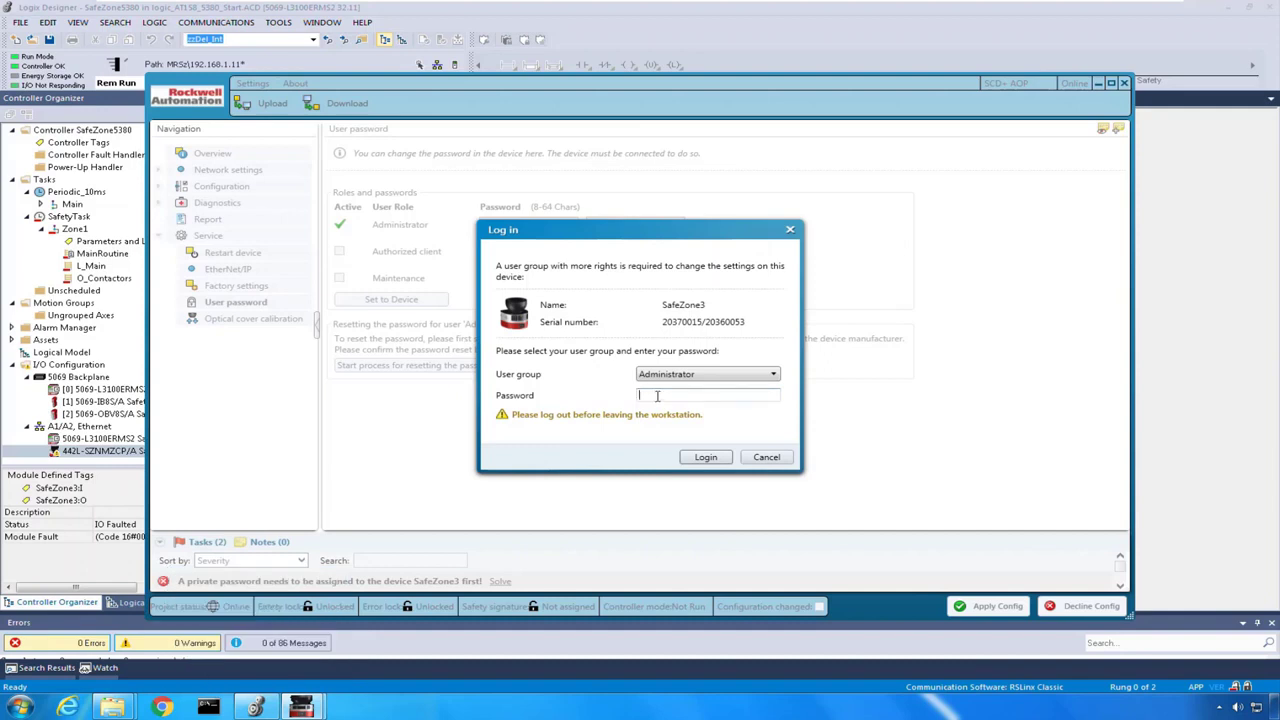
pyautogui.write('••••')
pyautogui.click(705, 458)
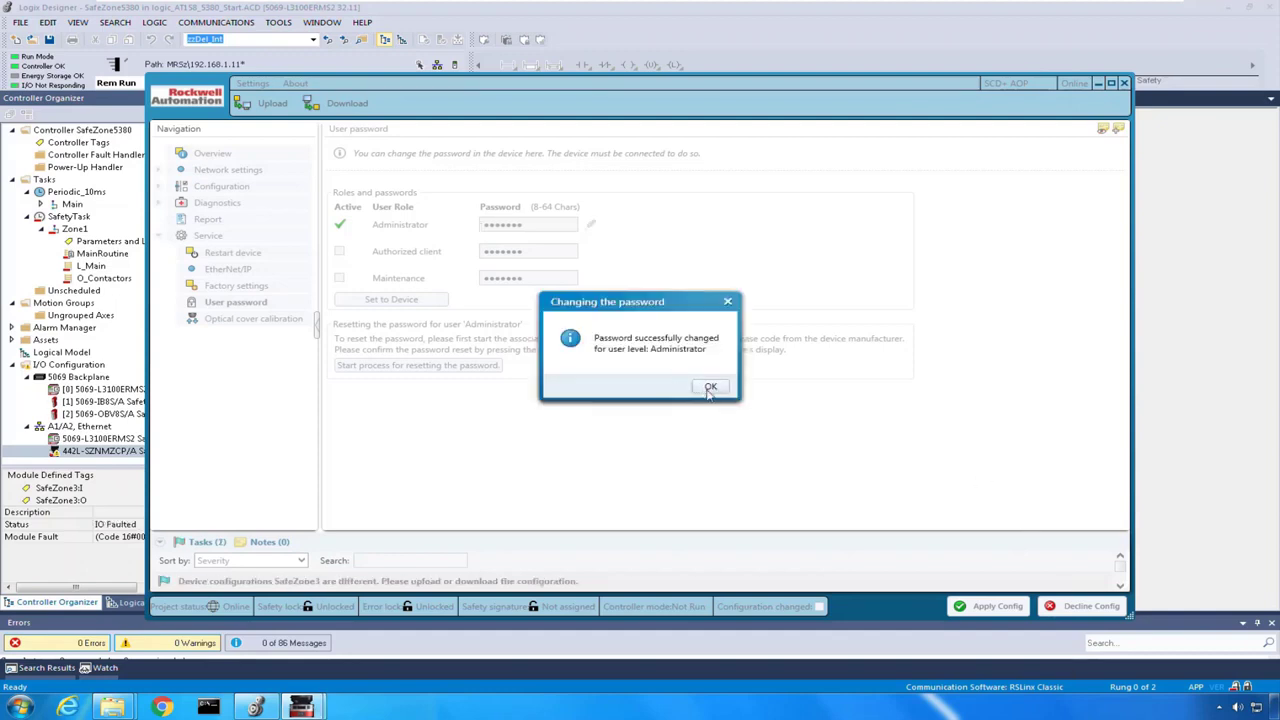
pyautogui.click(710, 388)
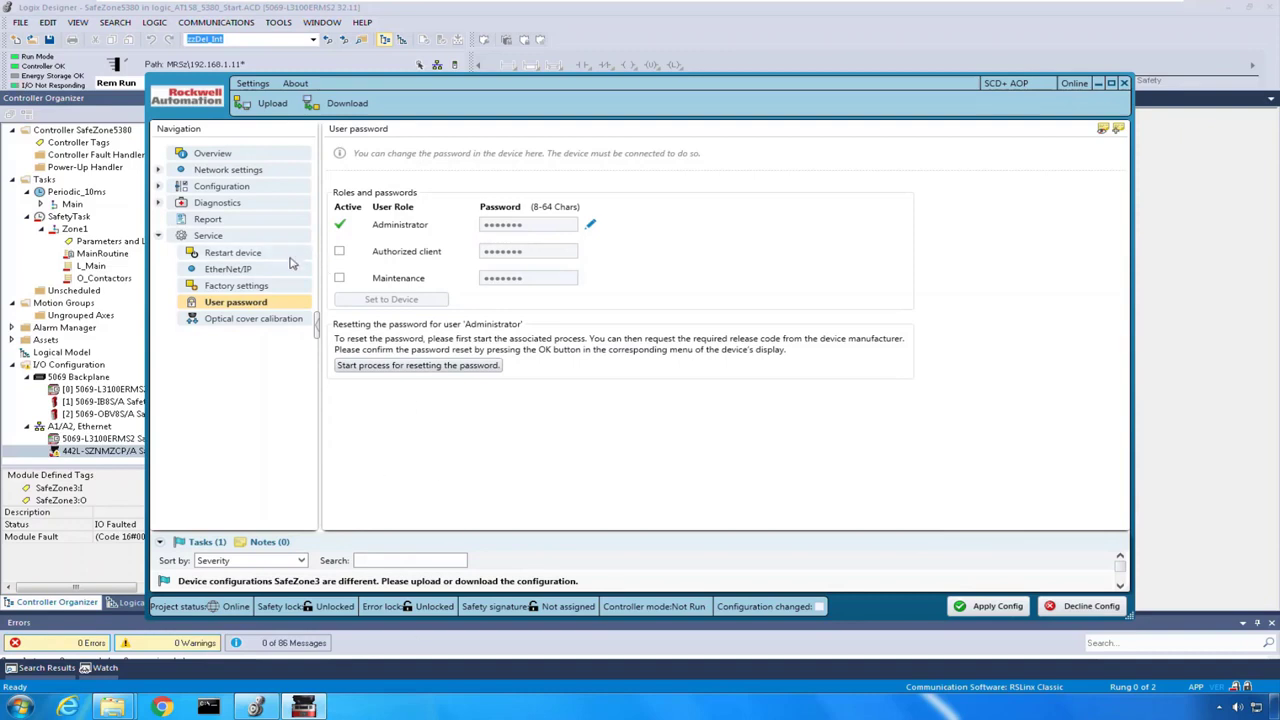
# Transfer the safety configuration to the SafeZone3 device, logging in as Administrator with the account password.
pyautogui.click(158, 187)
pyautogui.click(222, 352)
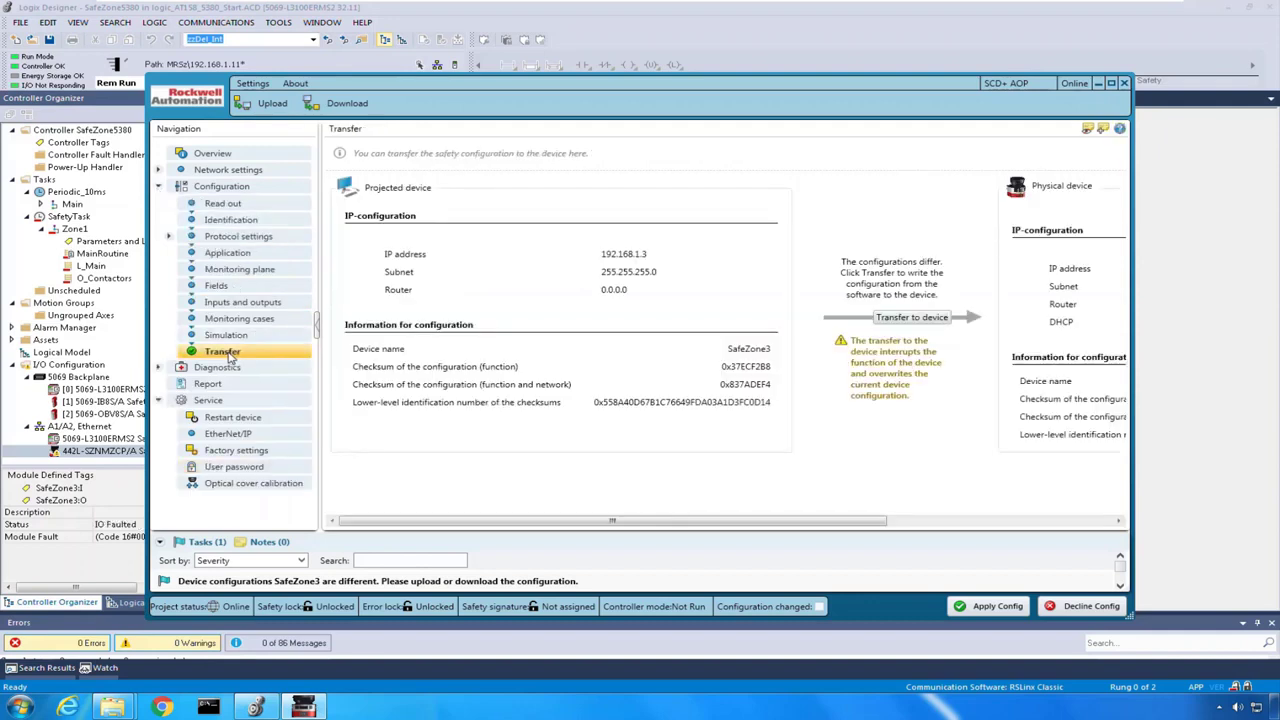
pyautogui.click(924, 320)
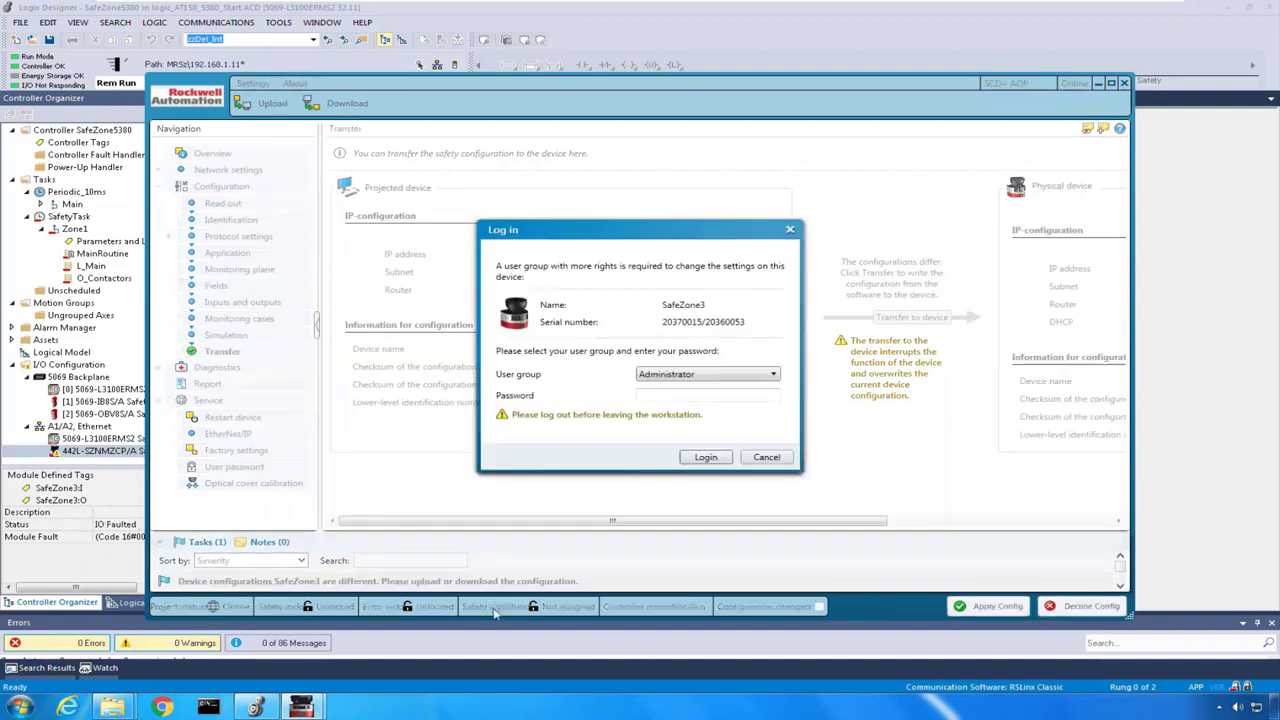
pyautogui.click(663, 397)
pyautogui.write('••')
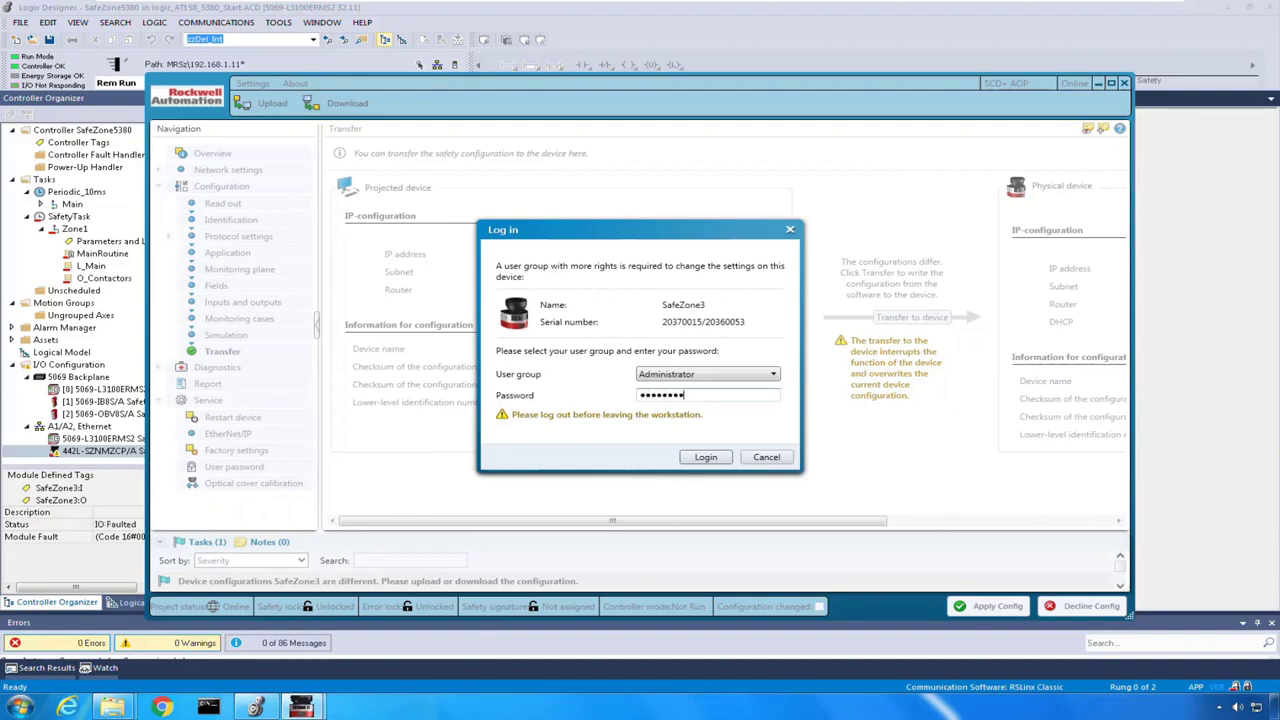
pyautogui.click(722, 461)
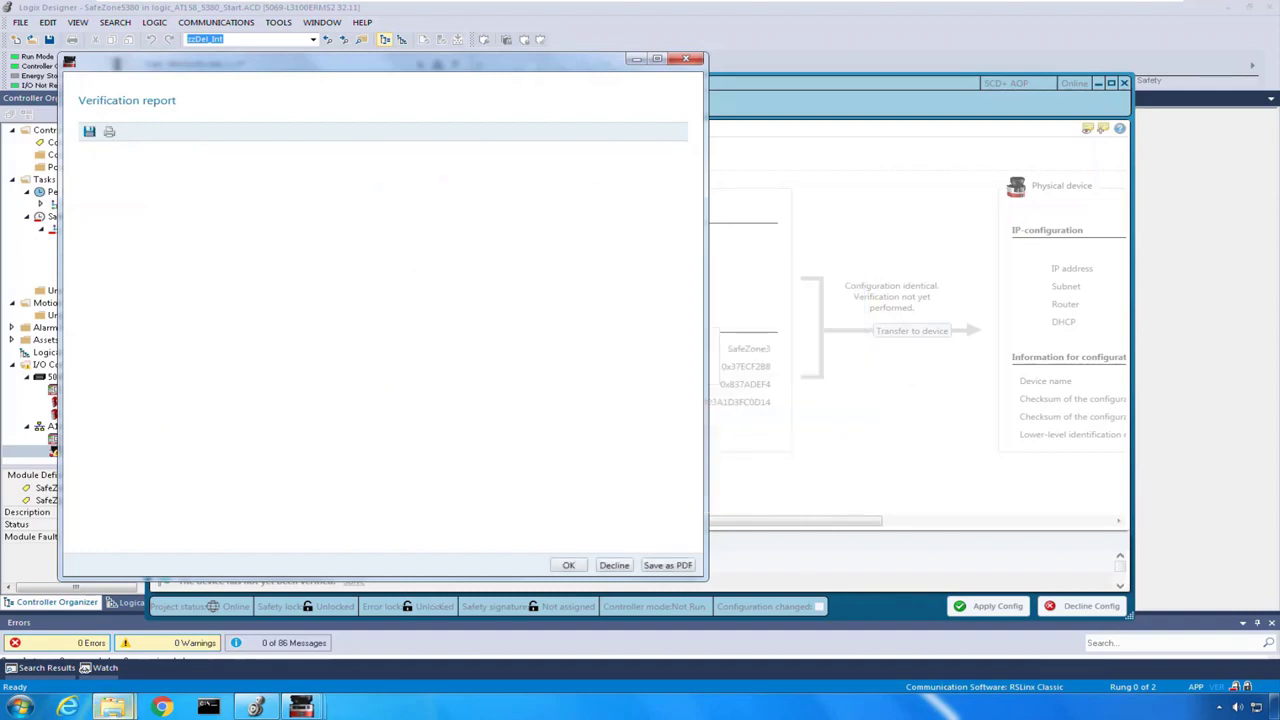
# Review the verification report, including the checksums, field sets, monitoring cases and cut-off paths.
pyautogui.moveTo(112, 707)
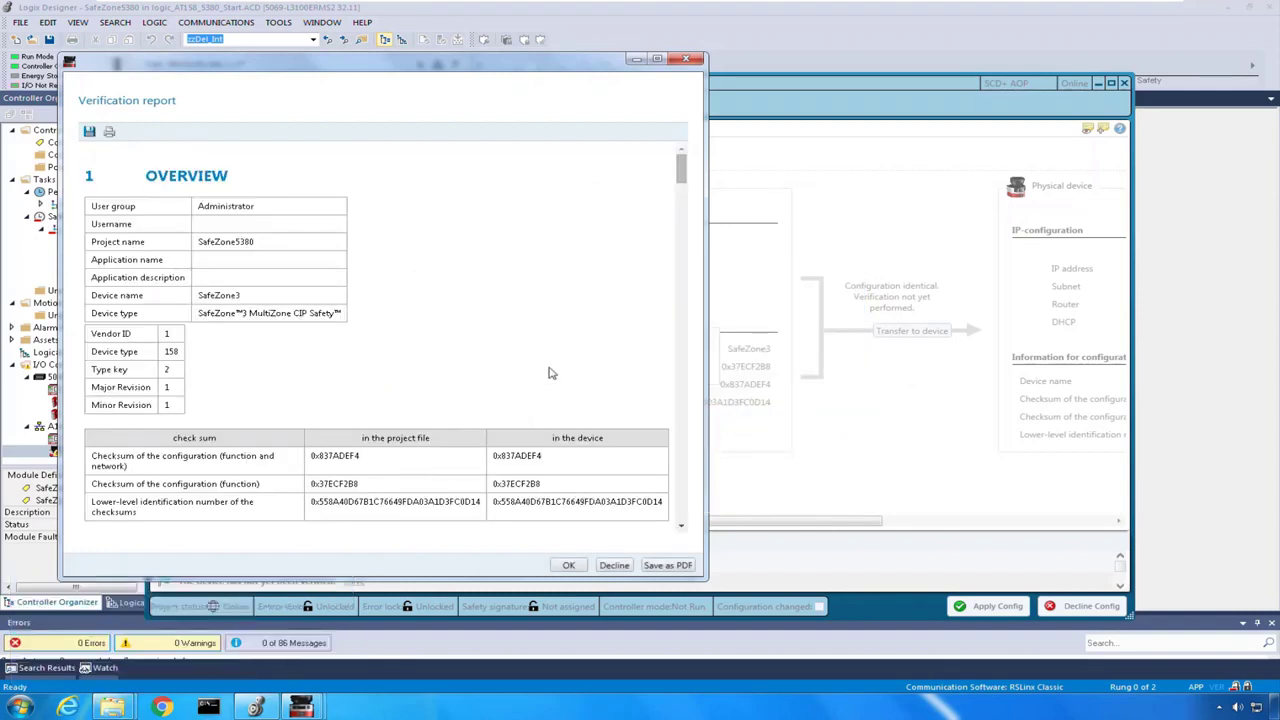
pyautogui.scroll(-1, 555, 299)
pyautogui.scroll(-1, 555, 299)
pyautogui.scroll(2, 580, 293)
pyautogui.moveTo(686, 210); pyautogui.dragTo(657, 440)
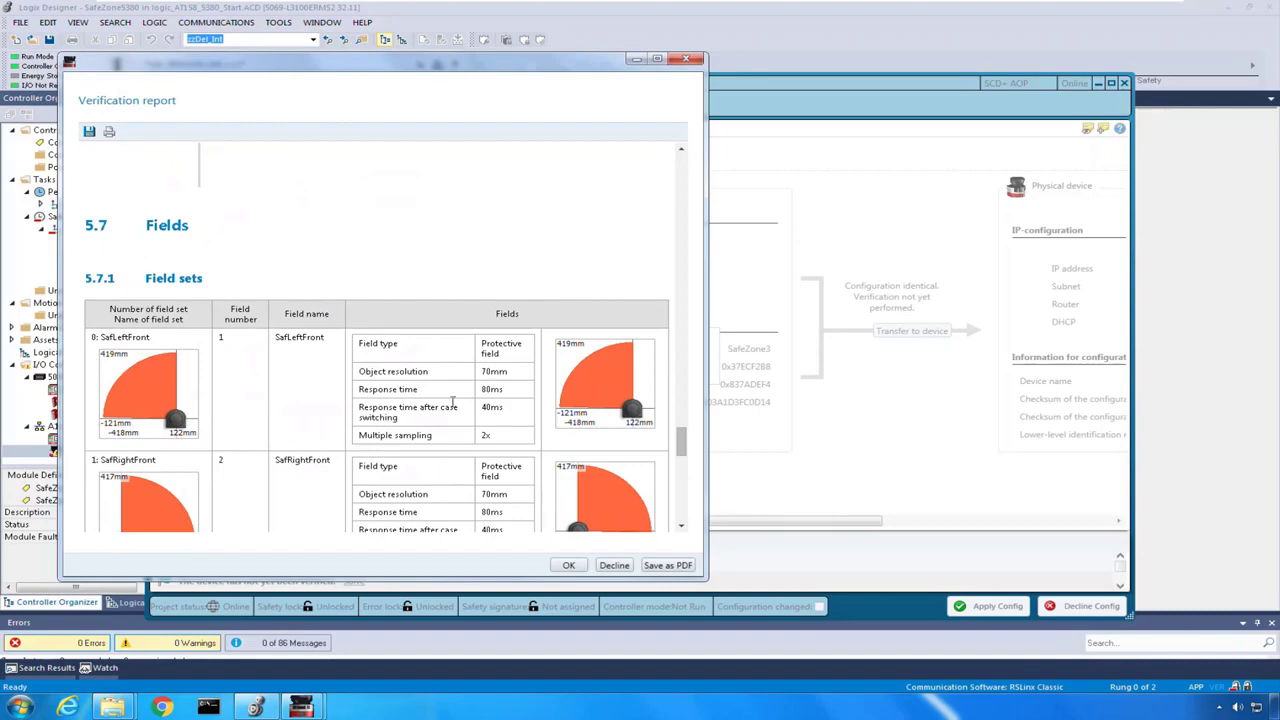
pyautogui.scroll(-8, 330, 335)
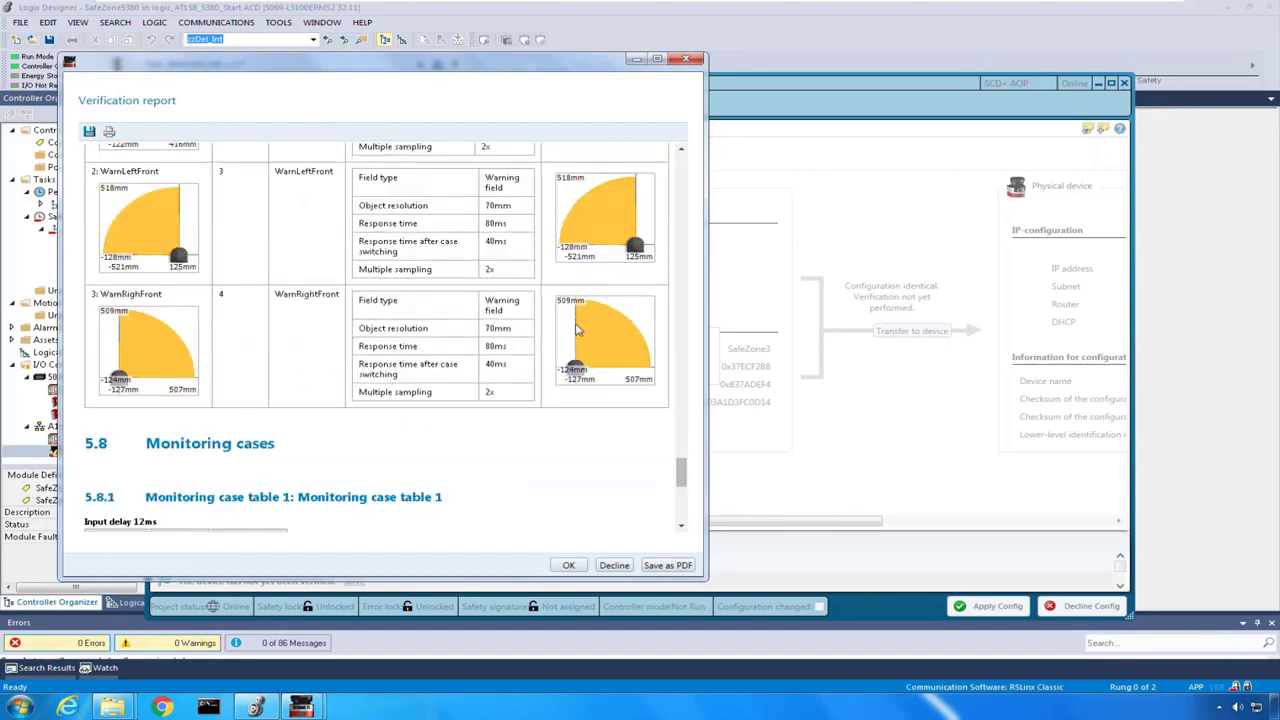
pyautogui.scroll(-4, 420, 346)
pyautogui.scroll(-1, 389, 346)
pyautogui.scroll(-1, 389, 346)
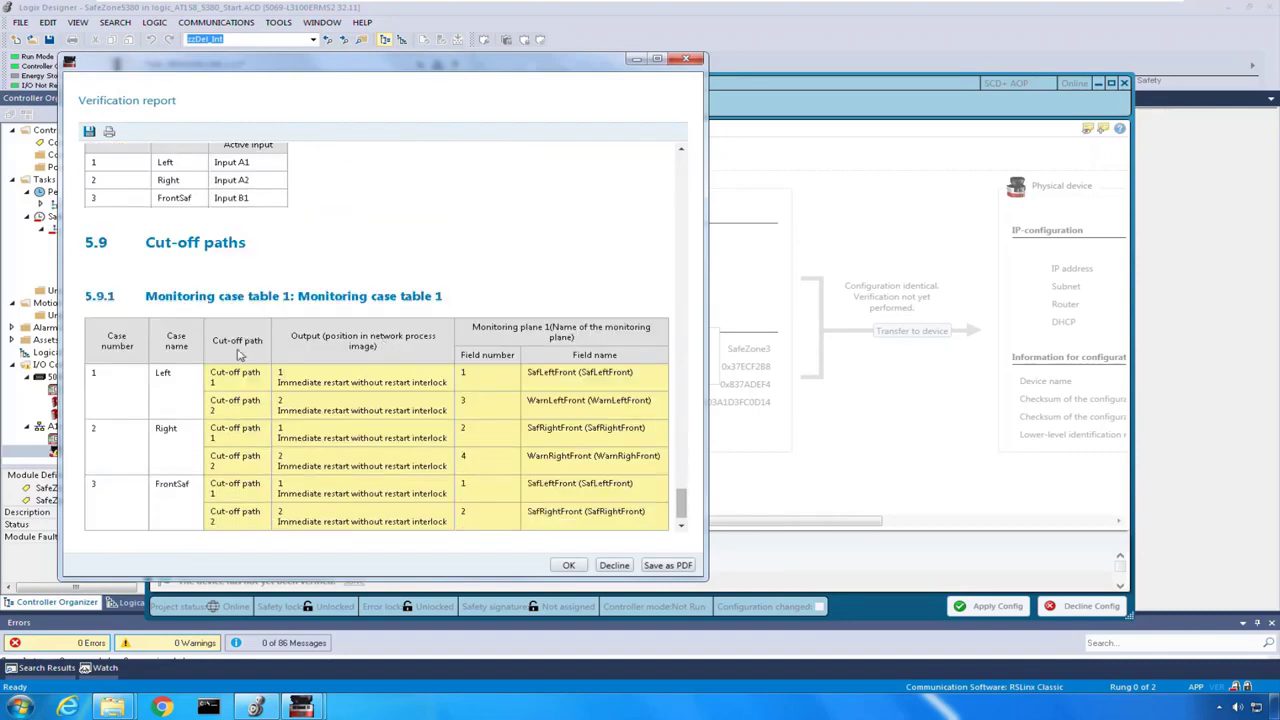
pyautogui.scroll(-1, 239, 354)
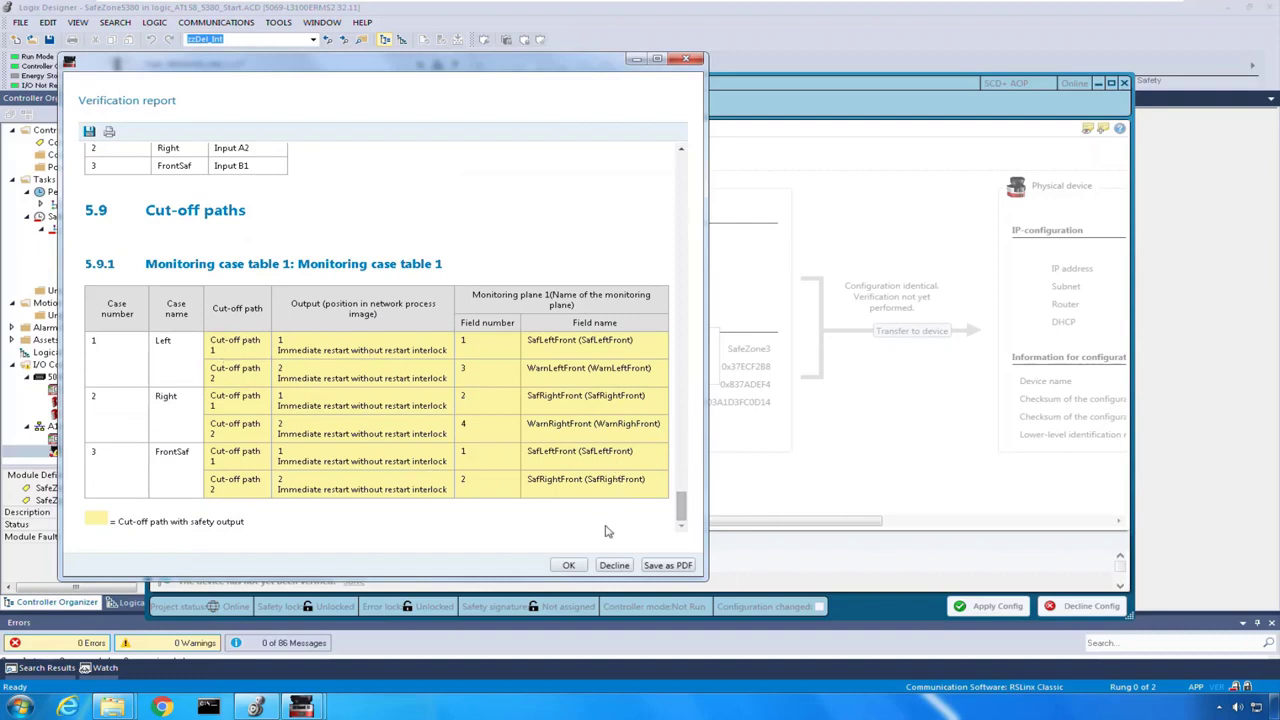
# Accept the verification report and apply the scanner configuration.
pyautogui.click(568, 566)
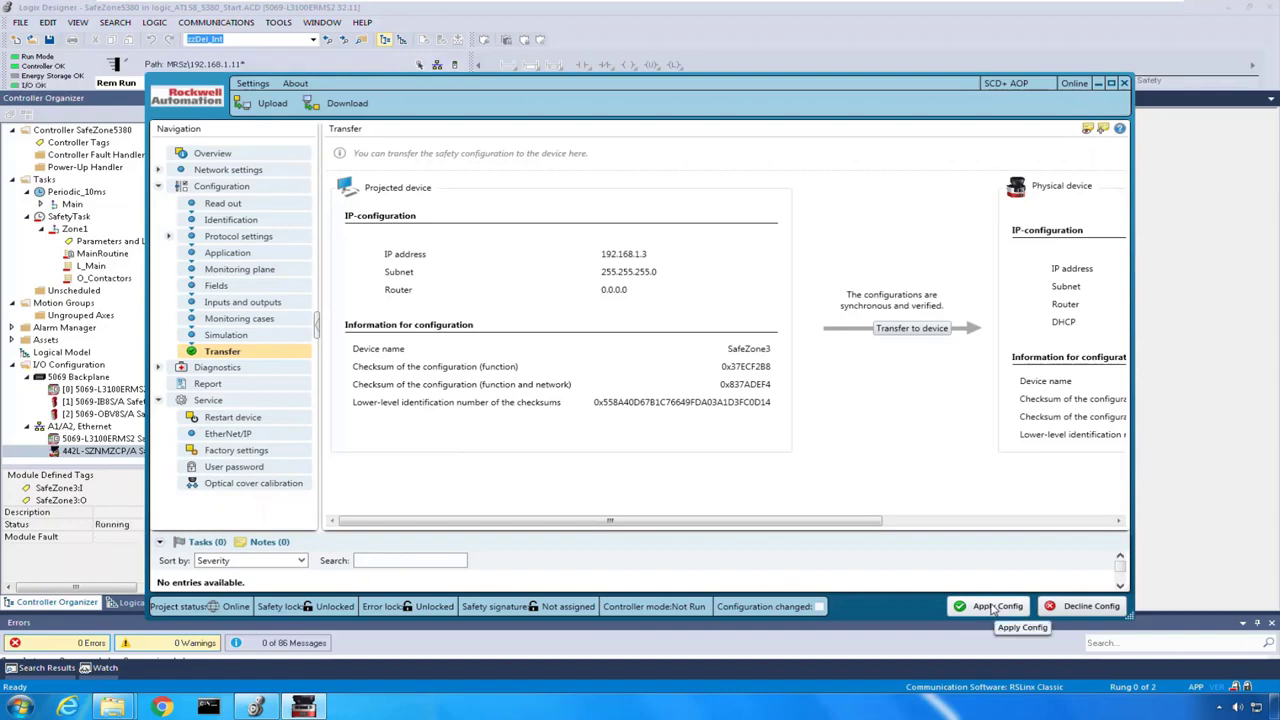
pyautogui.click(992, 607)
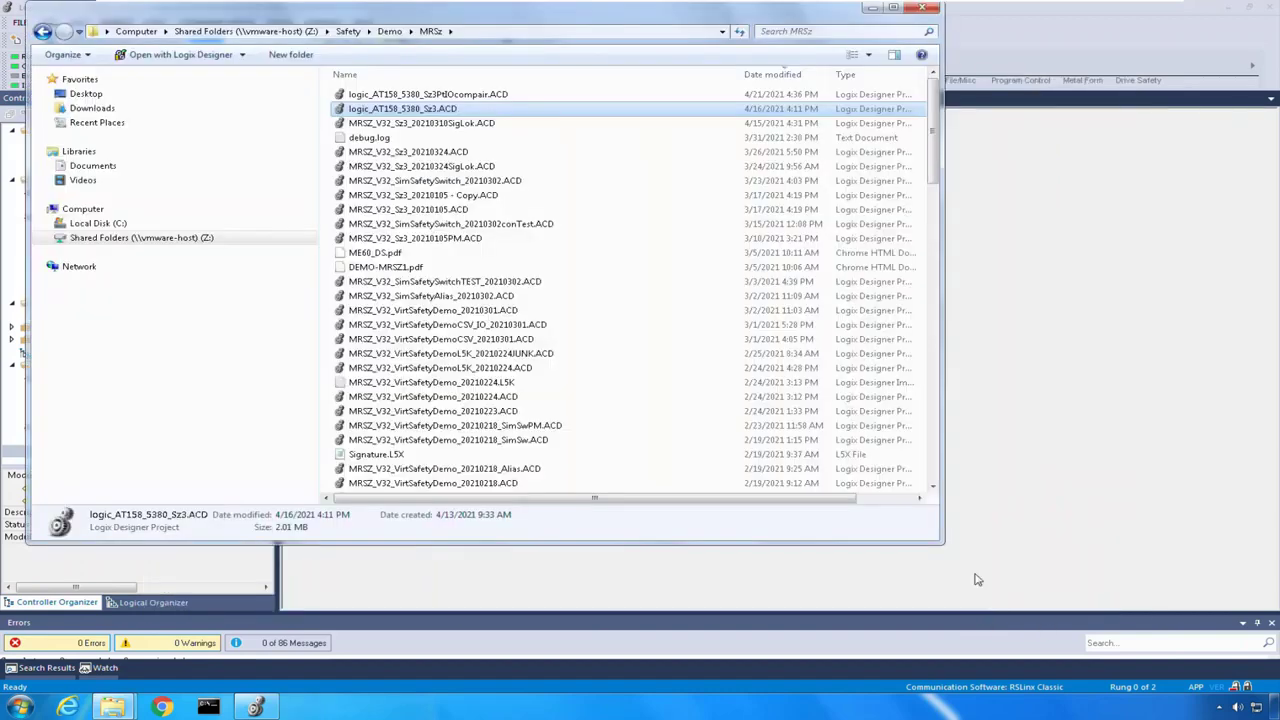